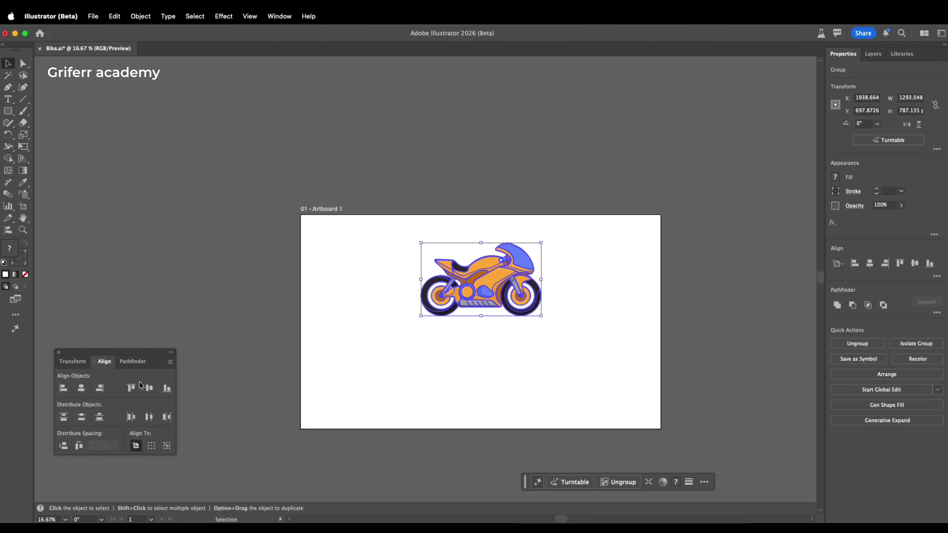
Enlarge the motorcycle group to about 1814 × 1104 px and centre it horizontally and vertically on the artboard
click(149, 388)
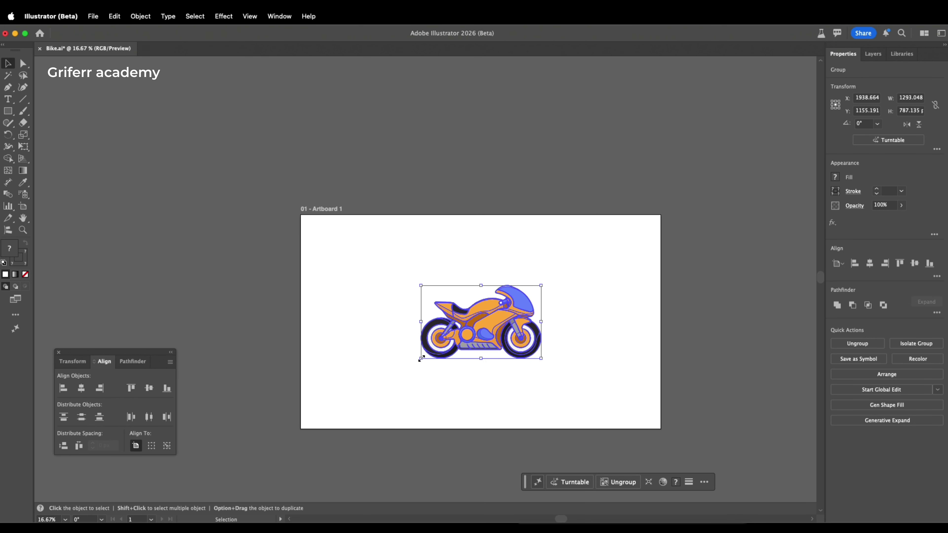
drag(420, 358, 371, 394)
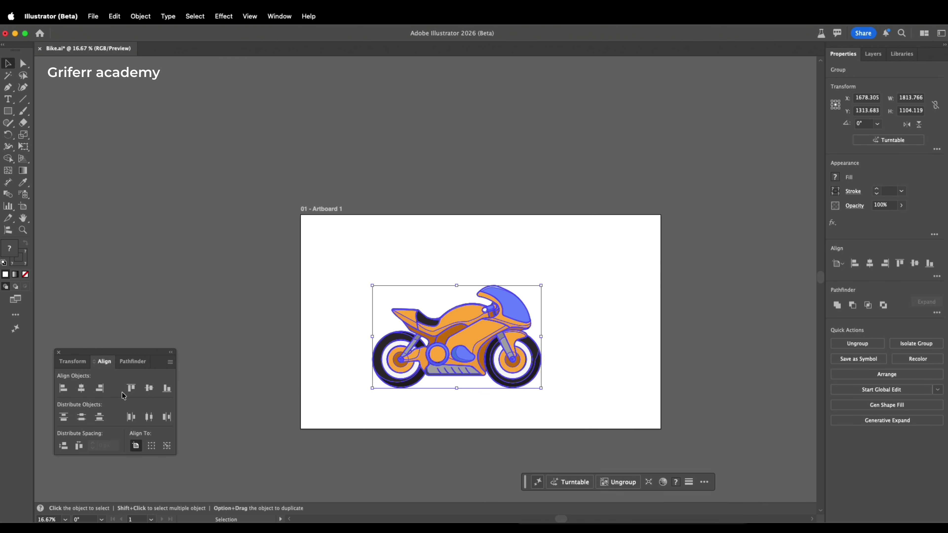
click(149, 388)
click(81, 388)
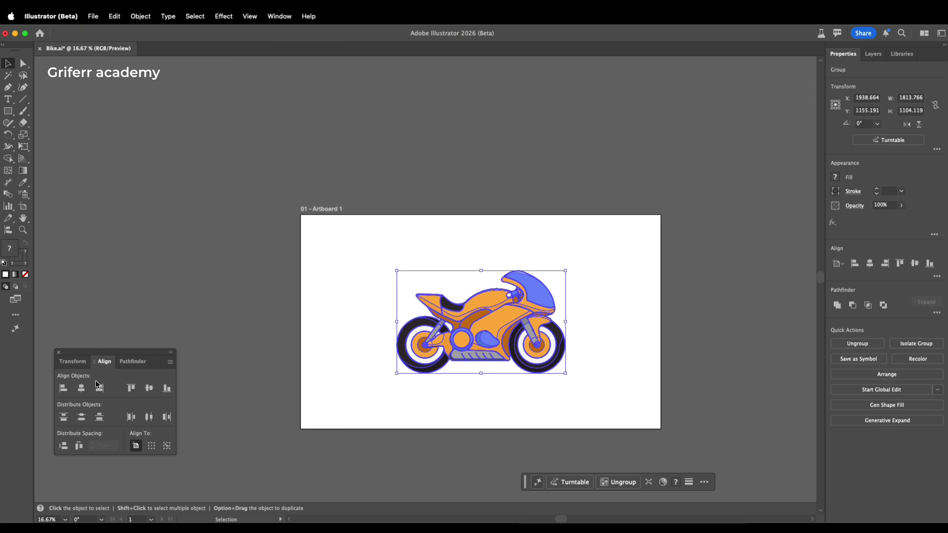
click(327, 323)
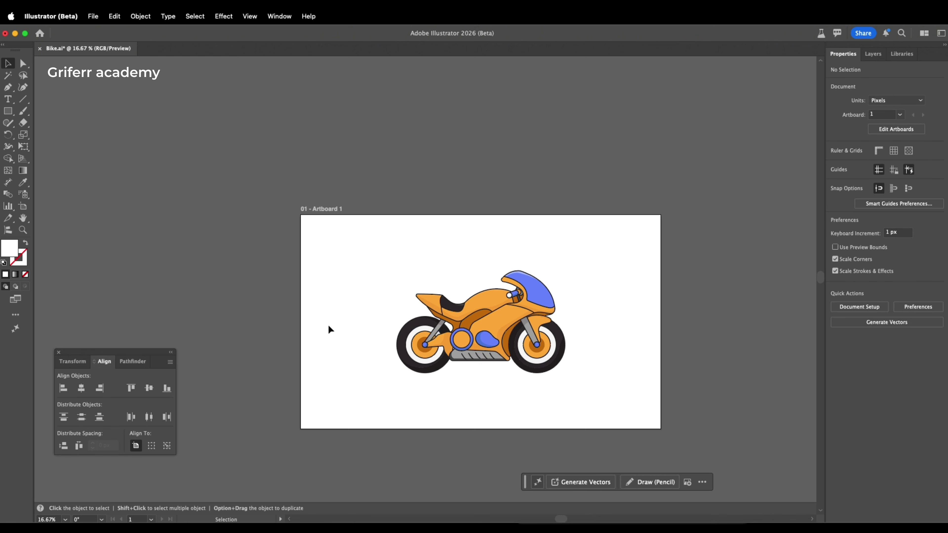
Generate rotatable views of the motorcycle group with the generative Turntable command
click(446, 328)
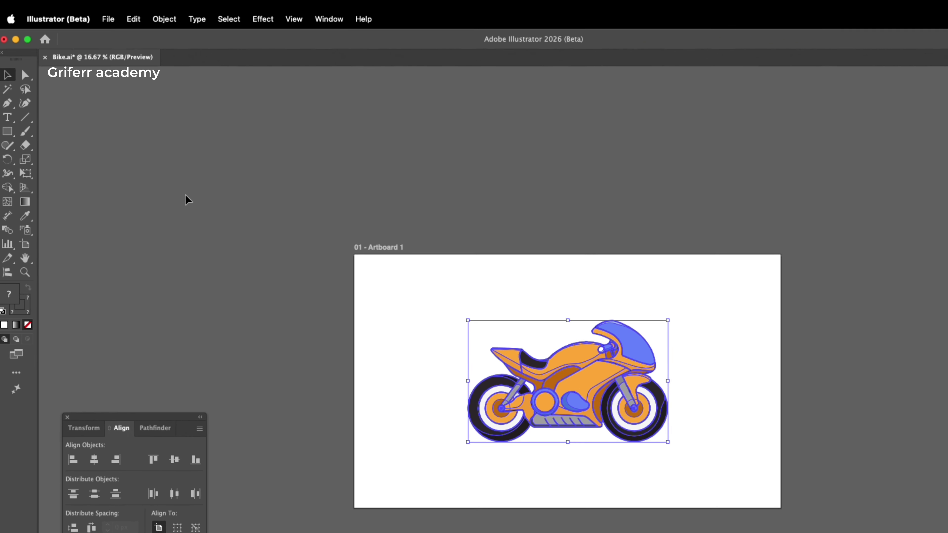
click(160, 19)
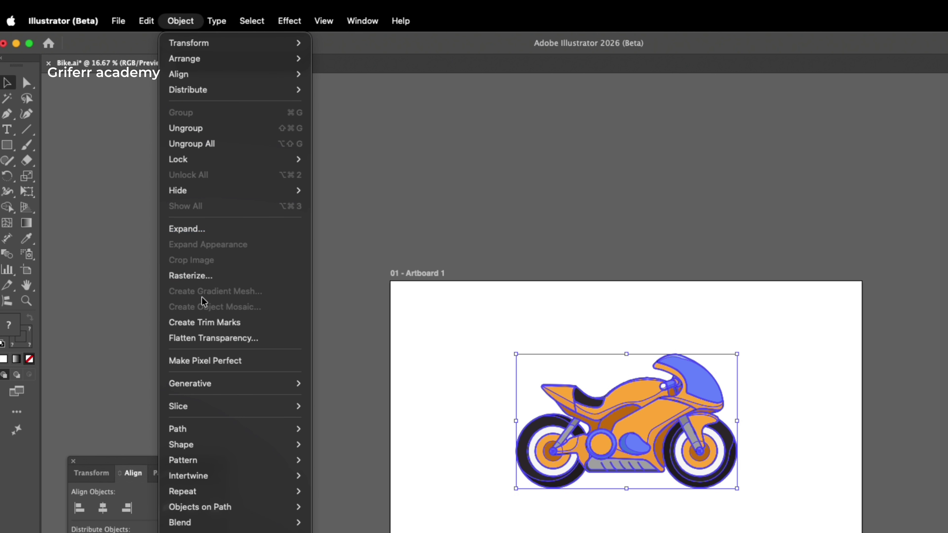
mouse_move(215, 382)
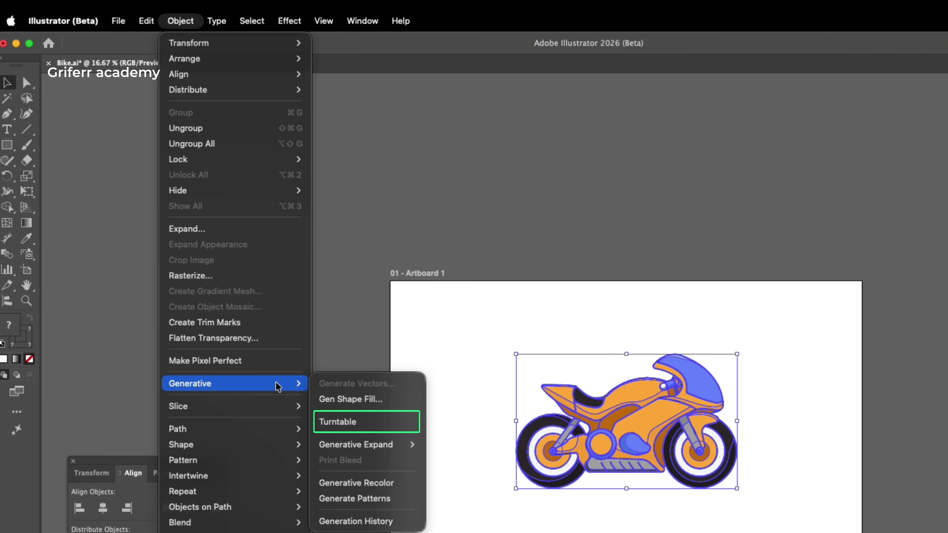
click(339, 422)
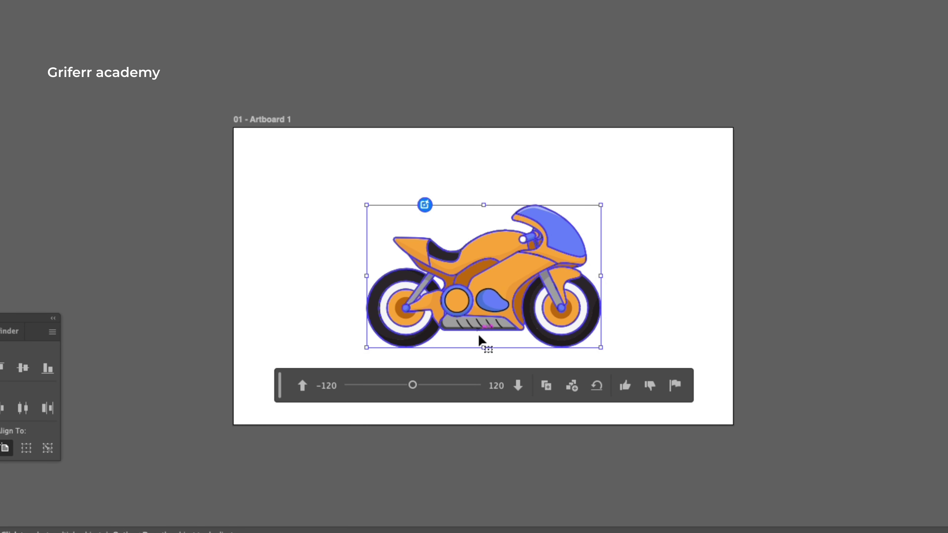
Try the turntable's vertical tilts in both directions on the motorcycle and return it to the level view
click(518, 386)
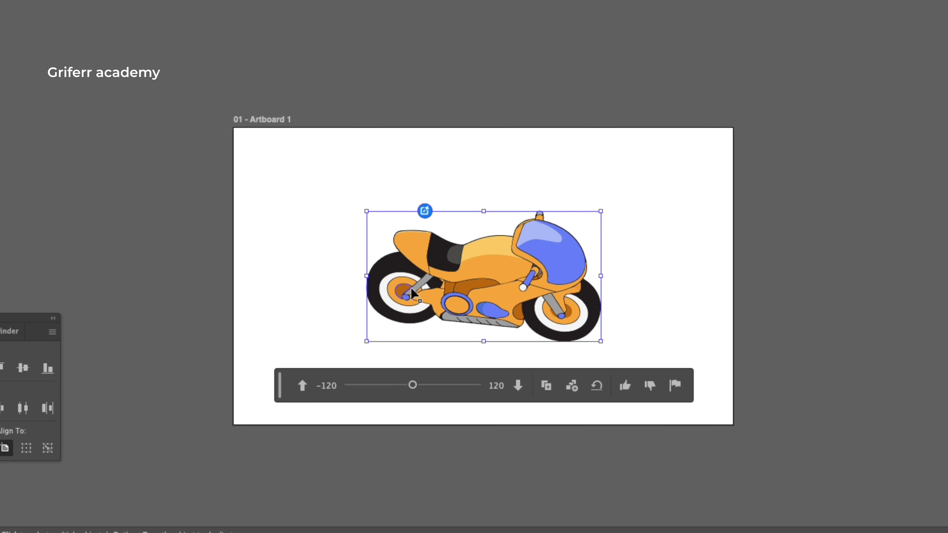
scroll(417, 286, up, 3)
drag(228, 276, 203, 263)
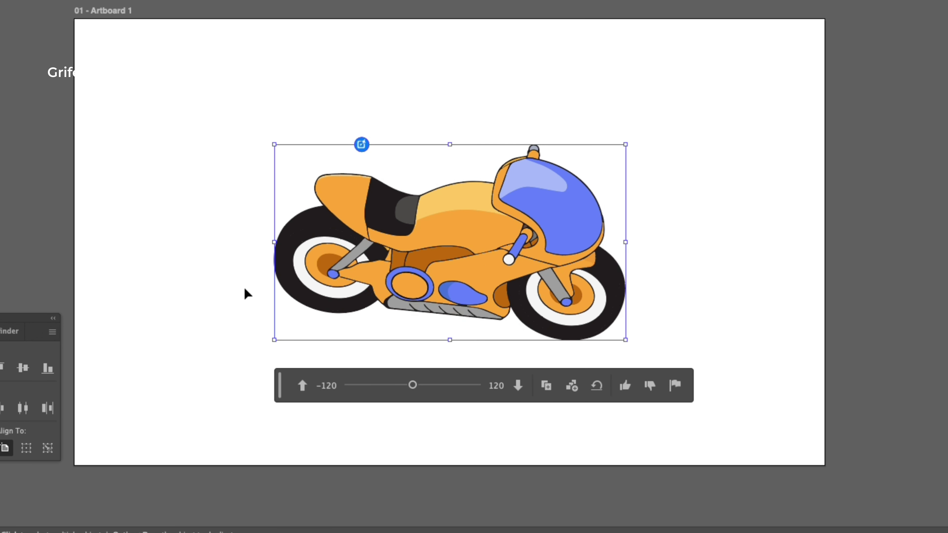
click(303, 386)
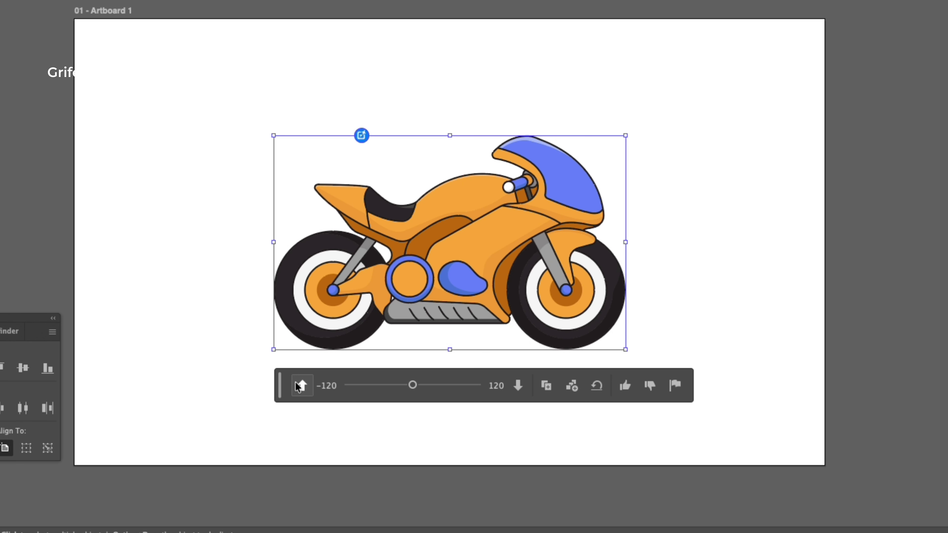
click(303, 387)
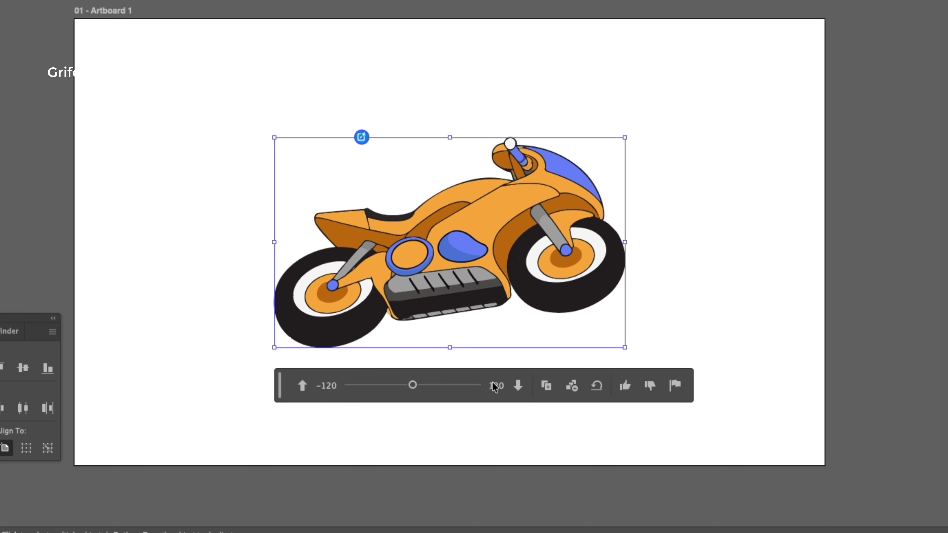
click(517, 386)
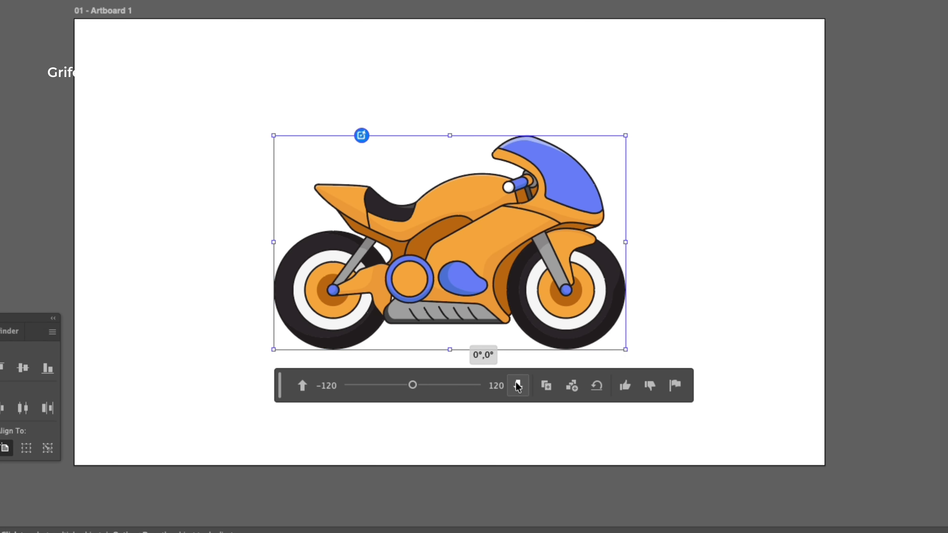
Rotate the motorcycle's turntable view to -120° and reset it to the original view
drag(282, 390, 274, 451)
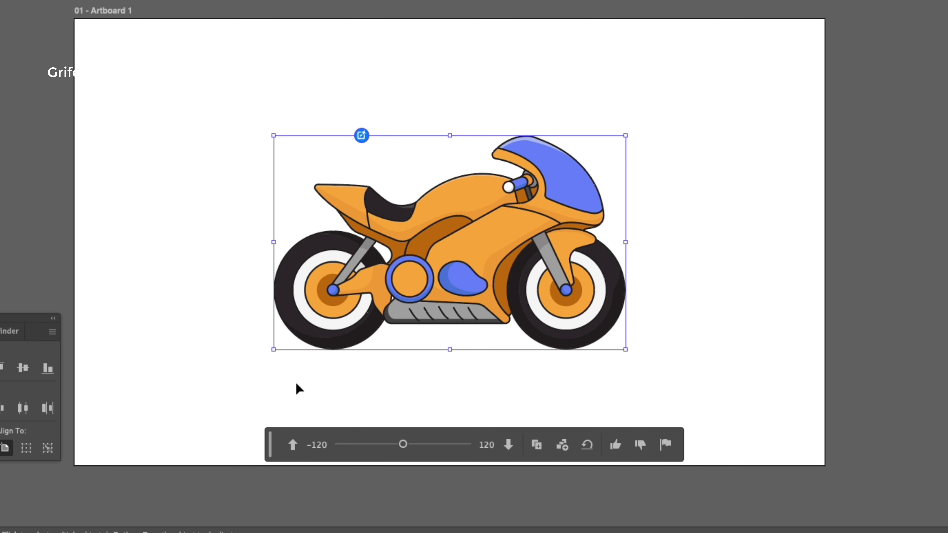
drag(403, 445, 340, 466)
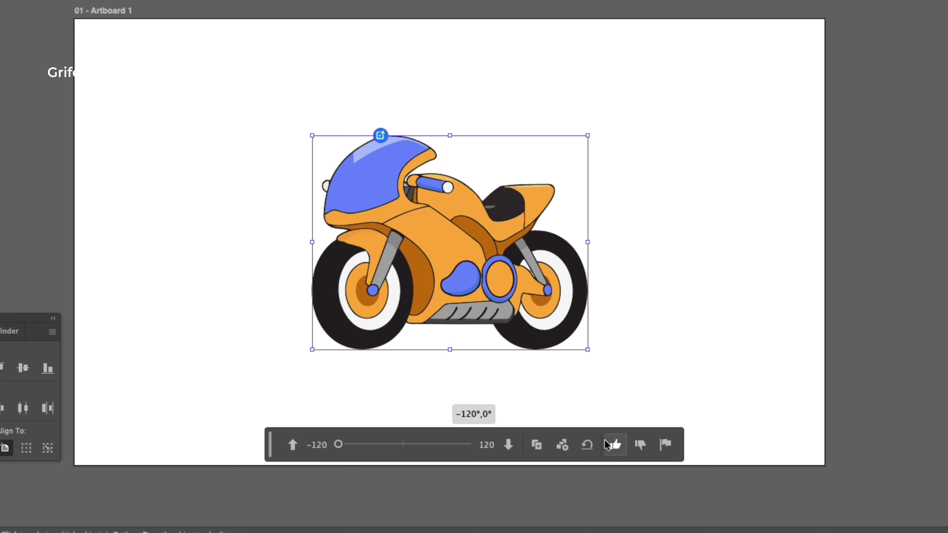
click(584, 448)
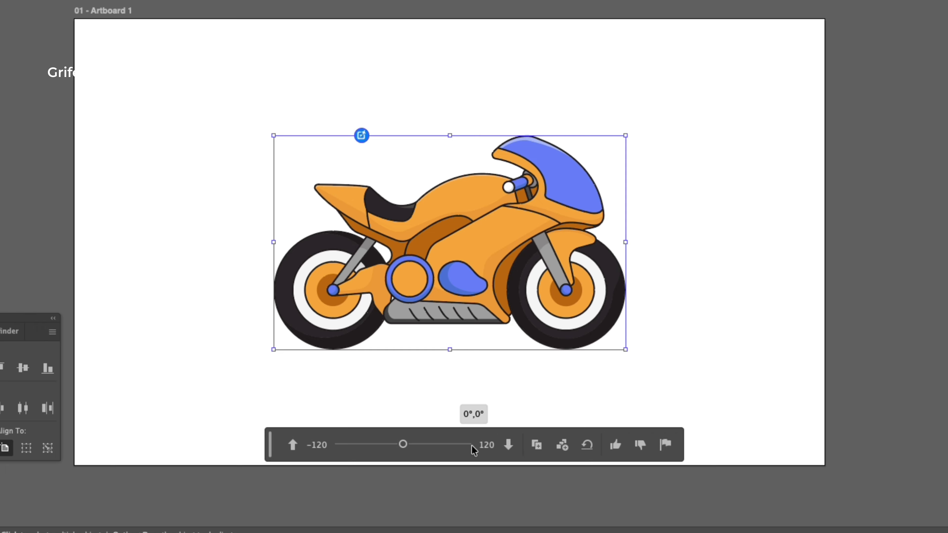
Rotate the motorcycle's turntable view horizontally to 30°
click(410, 446)
drag(410, 448, 420, 450)
Duplicate the 30° motorcycle view, move the copy farther from the original and rotate the copy to 15°
click(536, 444)
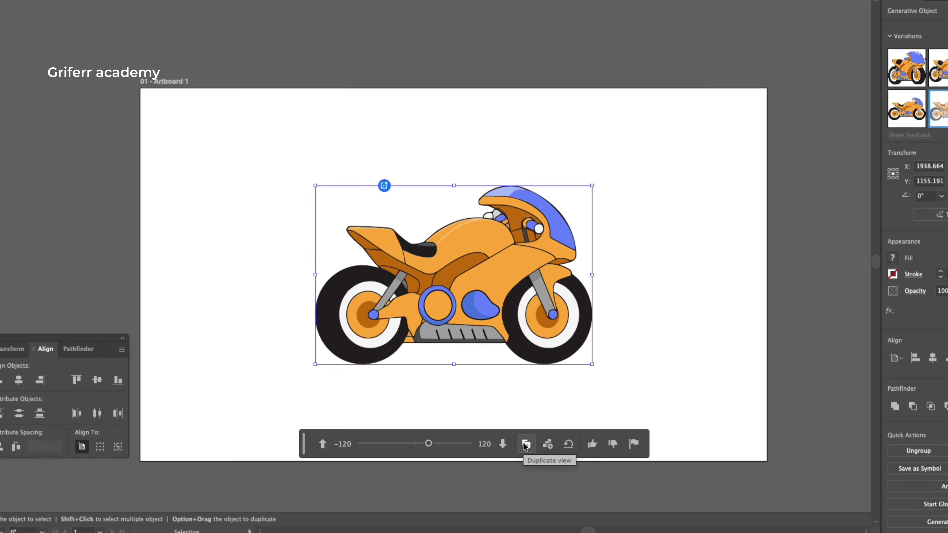
click(526, 445)
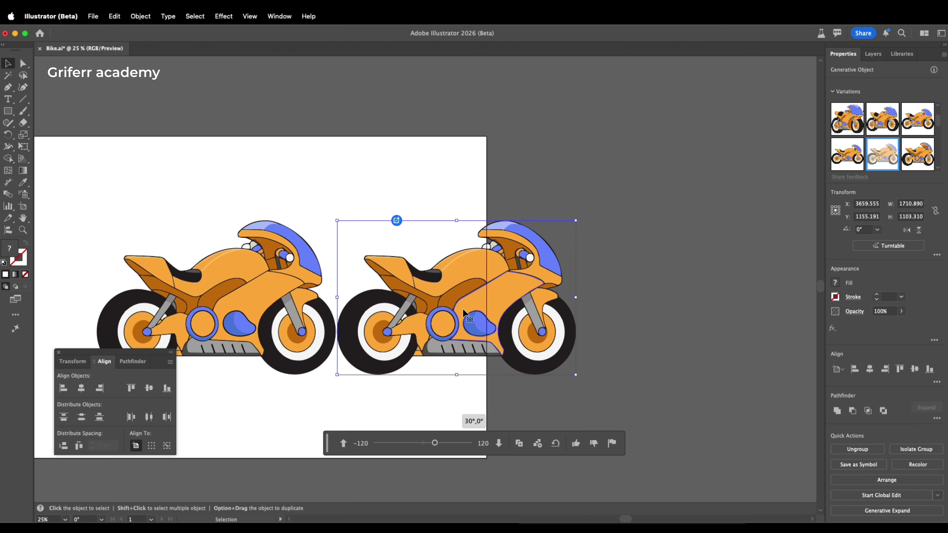
drag(462, 308, 531, 314)
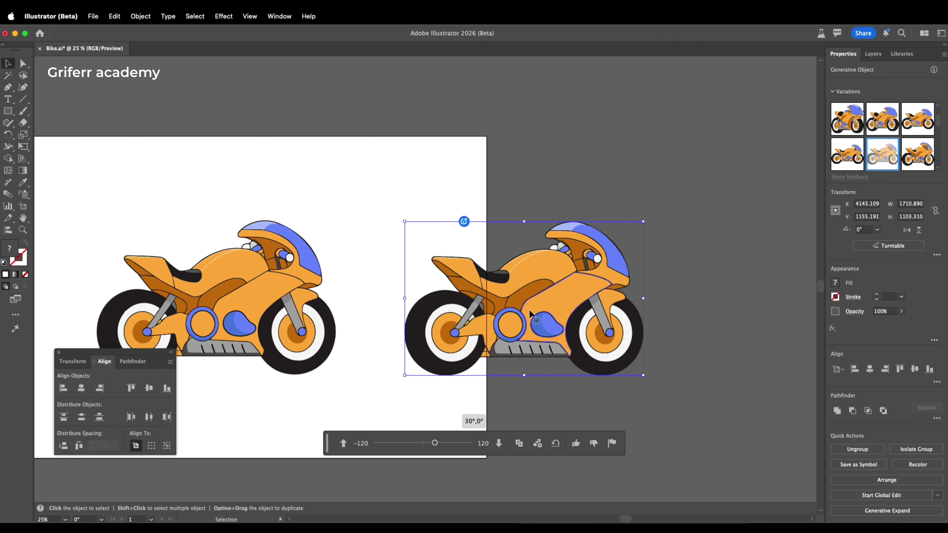
mouse_move(436, 444)
mouse_down()
mouse_move(393, 445)
mouse_move(466, 449)
mouse_move(425, 446)
mouse_up()
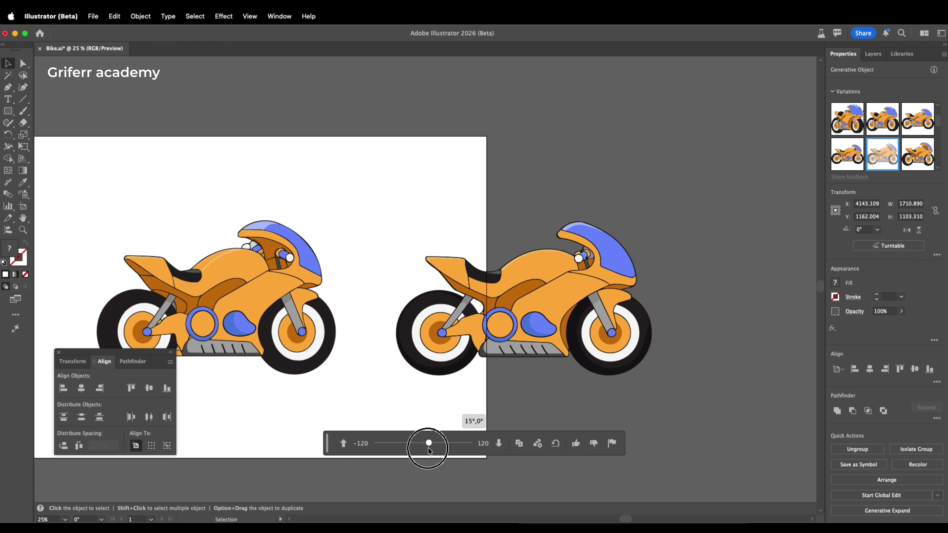
Undo the copy's rotation, its move and the duplication of the motorcycle view
key(super+z)
key(super+z)
key(super+z)
key(super+z)
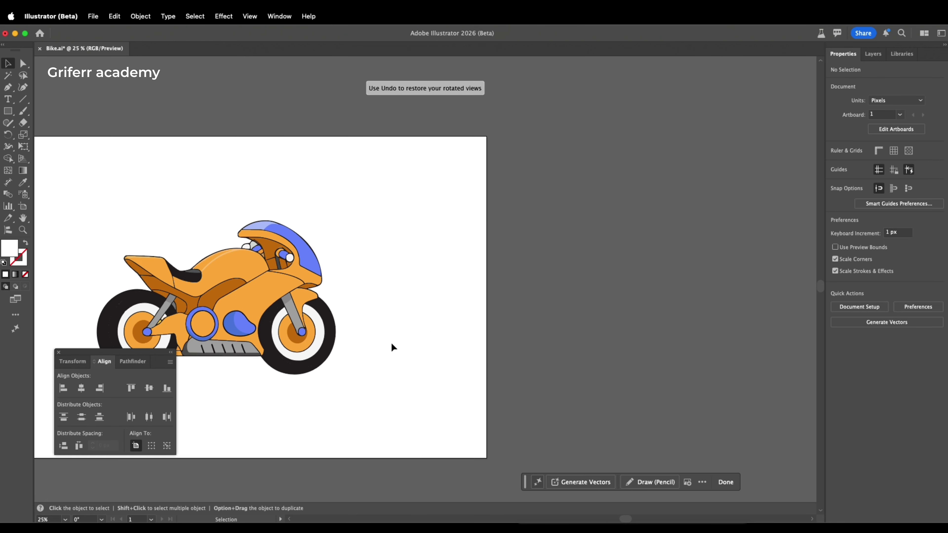
Reopen the turntable controls for the motorcycle and place all its generated views on the canvas below it
drag(387, 345, 569, 338)
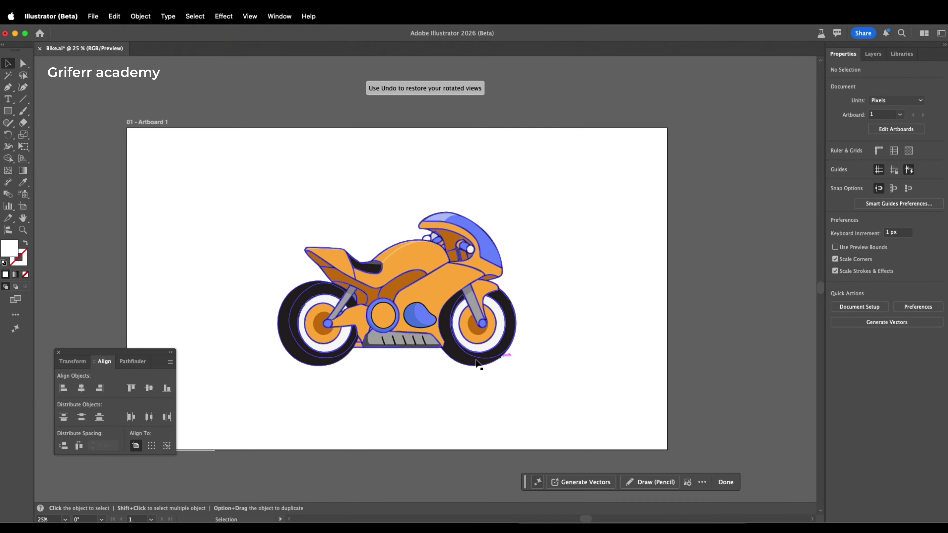
click(433, 339)
click(568, 483)
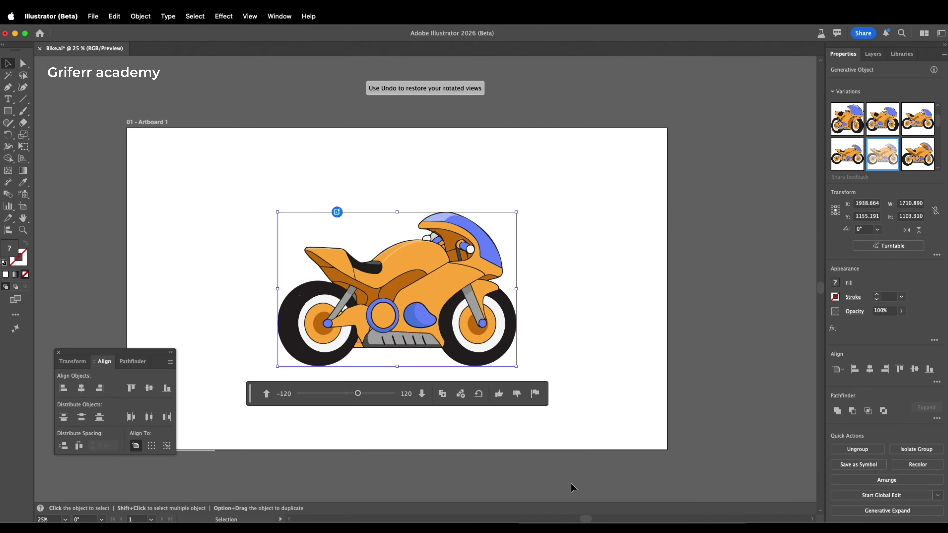
click(460, 398)
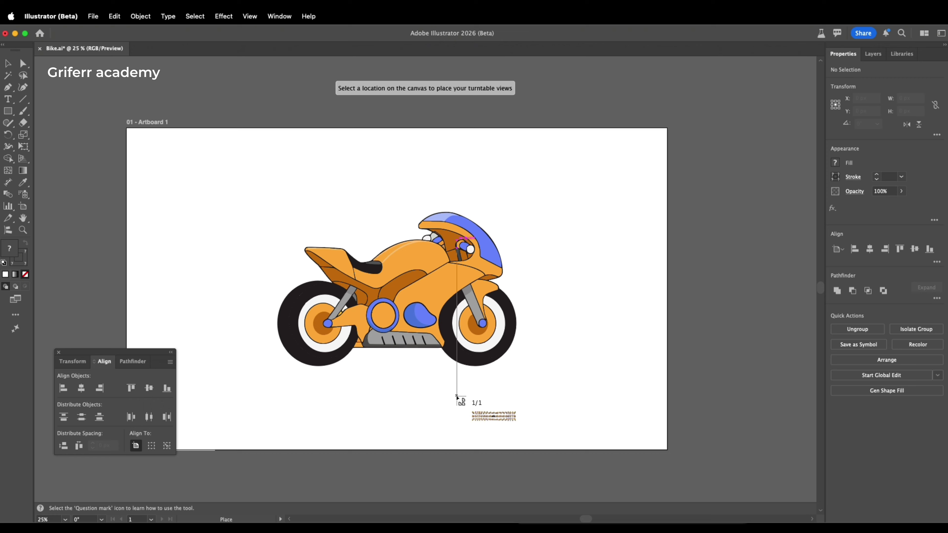
click(317, 391)
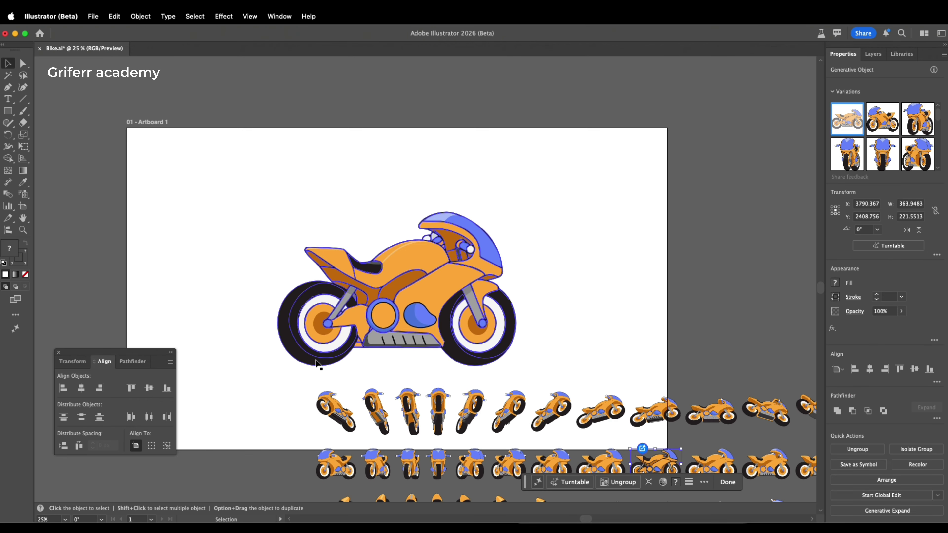
Select the whole group of placed turntable views and centre it horizontally on the artboard
scroll(353, 325, down, 3)
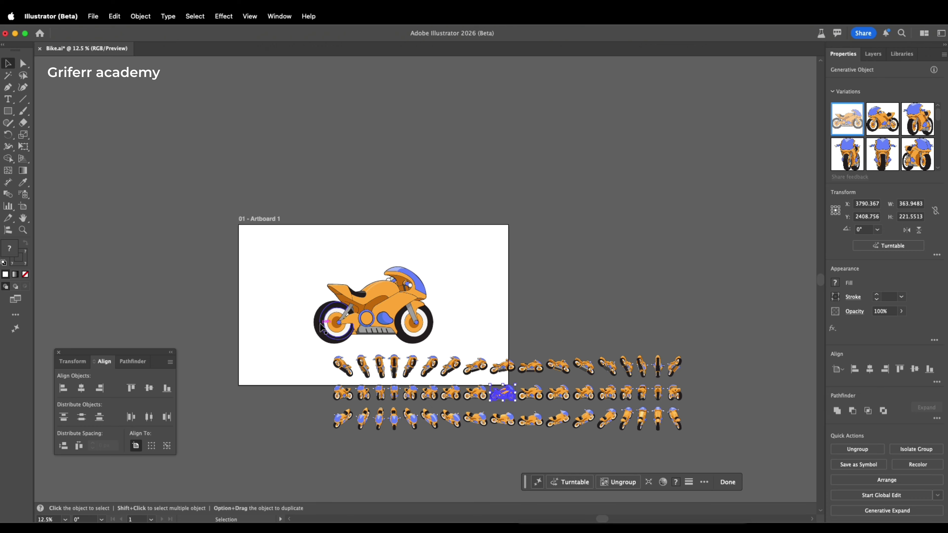
click(434, 374)
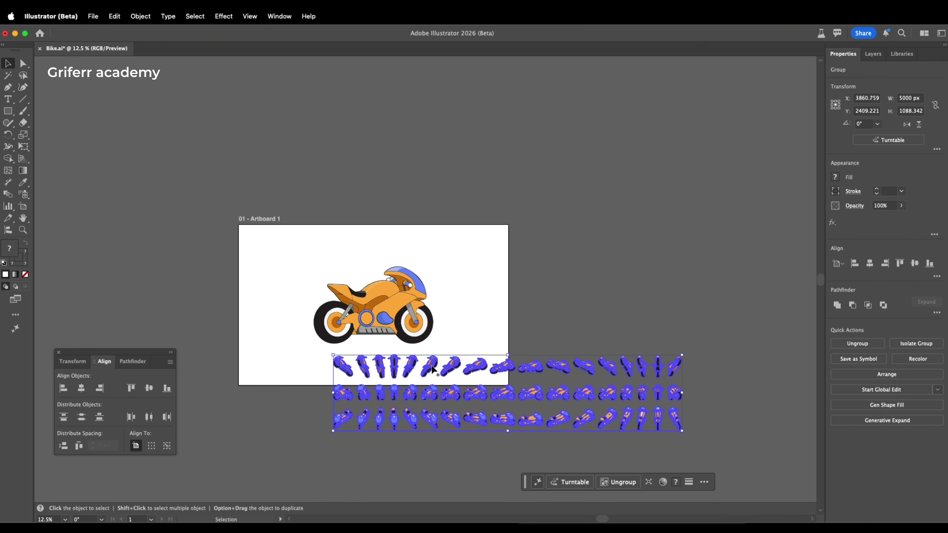
click(81, 388)
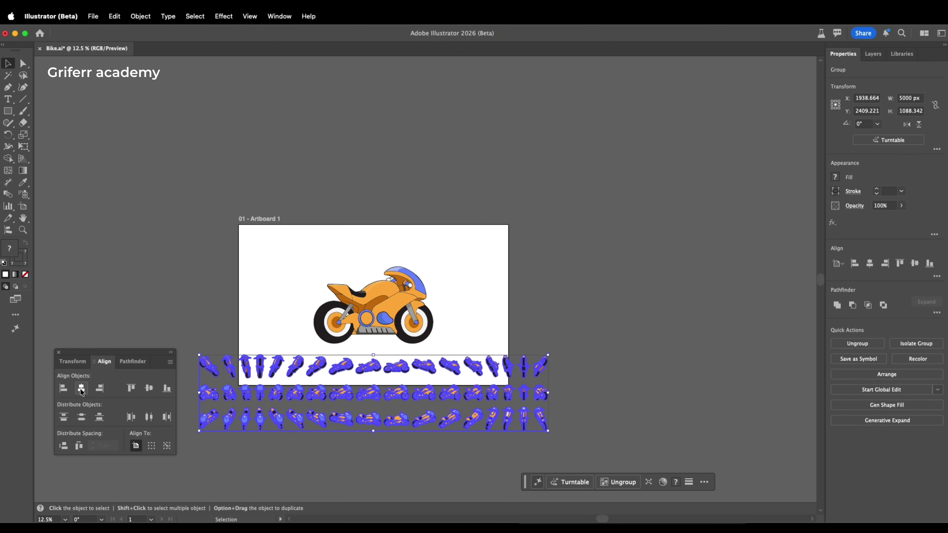
Extend the artboard on both sides and downward to about 7668 × 3567 px so it contains all the motorcycle views
click(23, 207)
drag(239, 305, 149, 309)
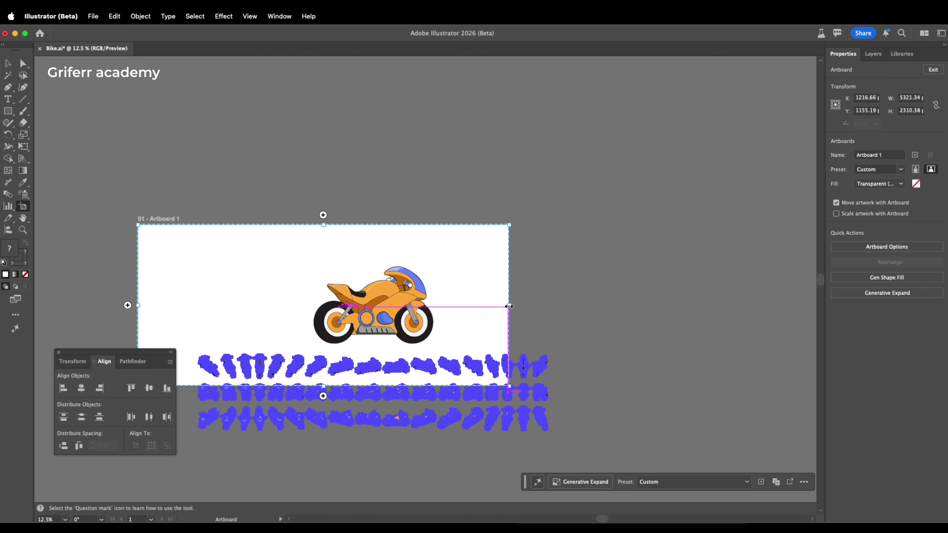
drag(508, 305, 673, 306)
drag(405, 385, 405, 473)
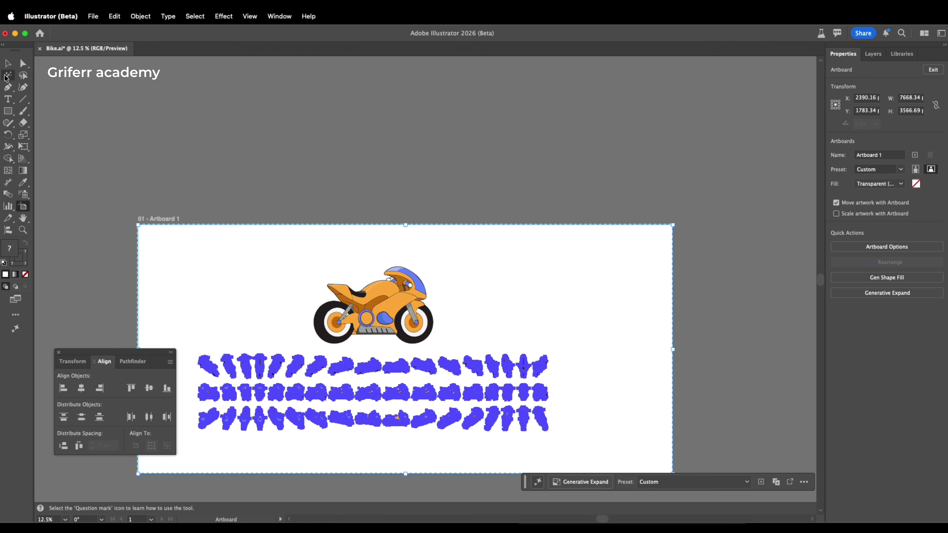
click(7, 65)
click(197, 285)
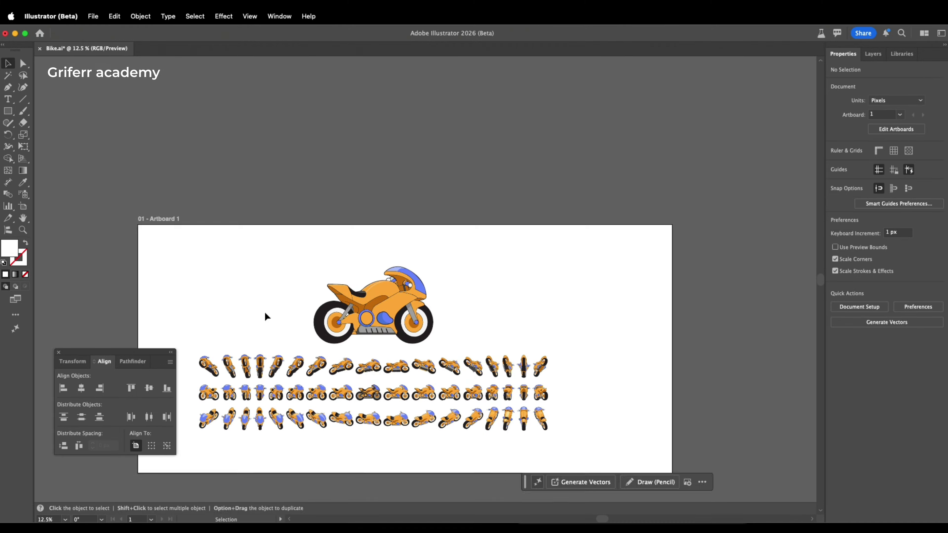
scroll(328, 294, left, 3)
scroll(381, 387, up, 3)
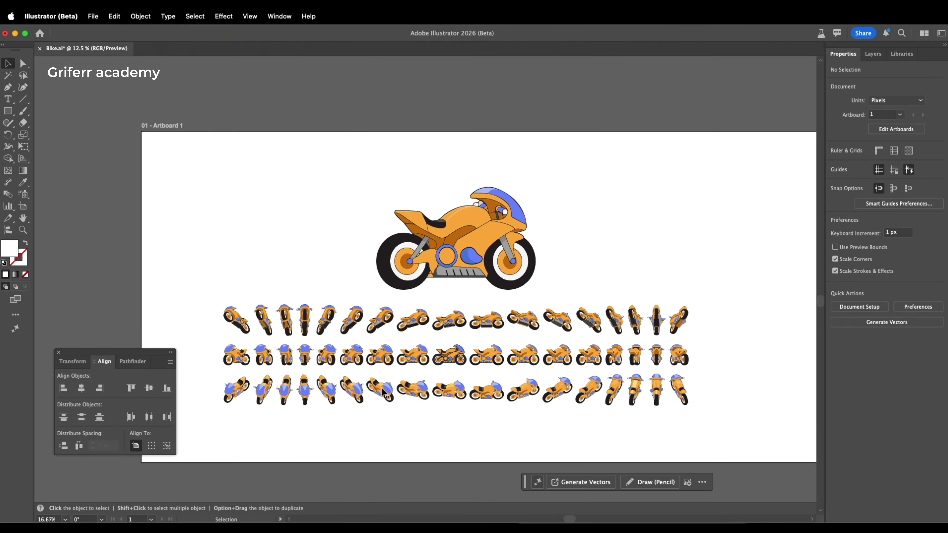
scroll(429, 332, down, 2)
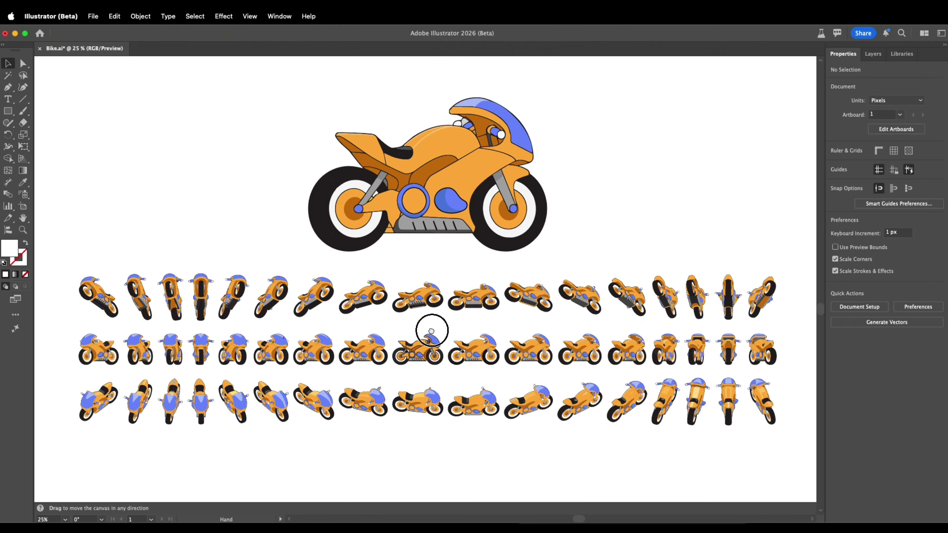